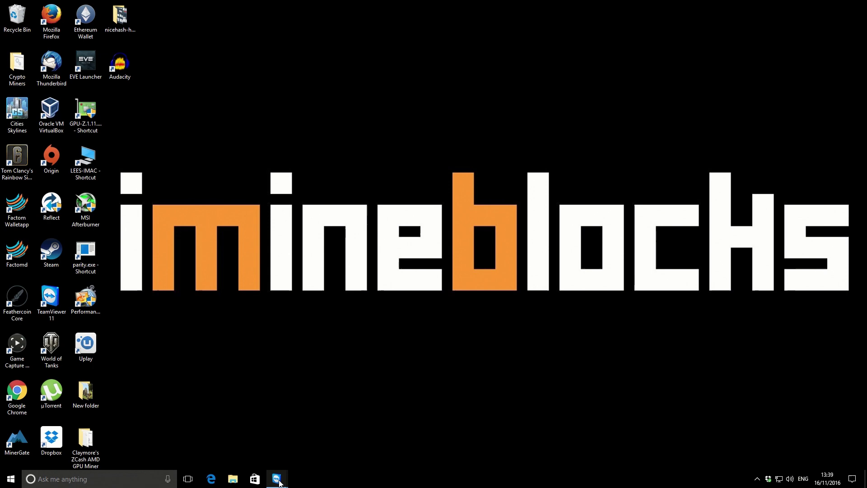
# Switch to the ElCheapo remote session in TeamViewer, maximize it, and close the running Ethereum miner console.
pyautogui.moveTo(279, 482)
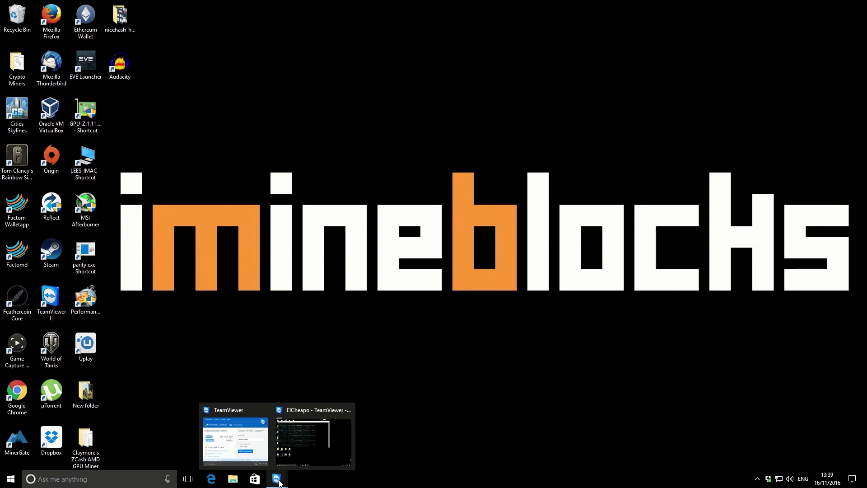
pyautogui.click(310, 432)
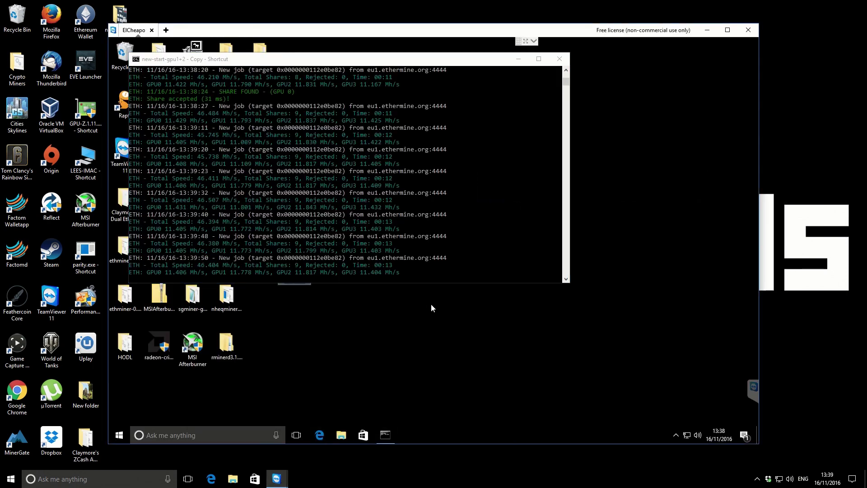
pyautogui.click(727, 30)
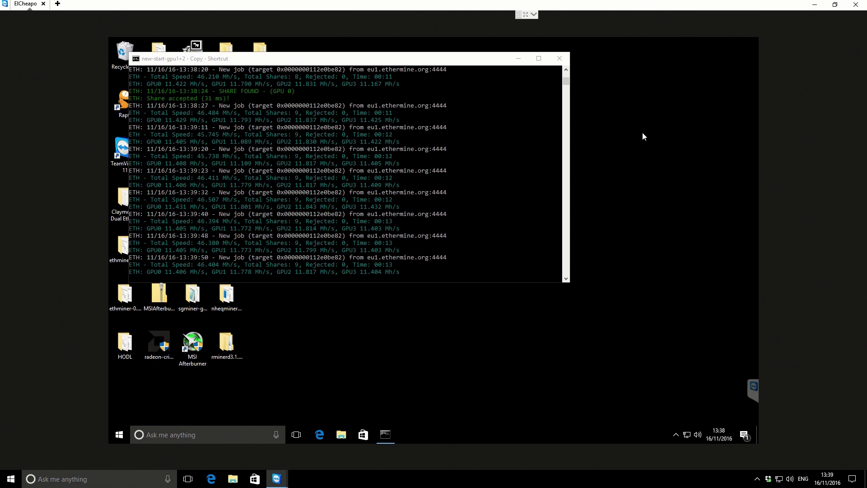
pyautogui.click(465, 62)
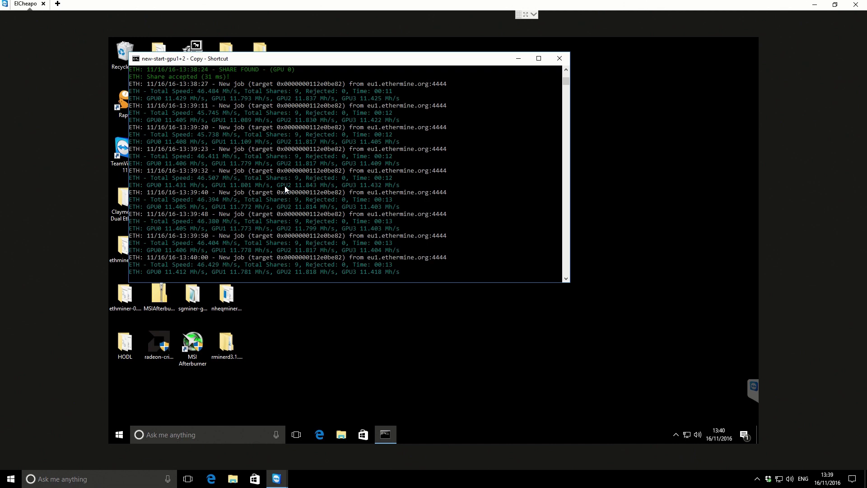
pyautogui.click(562, 61)
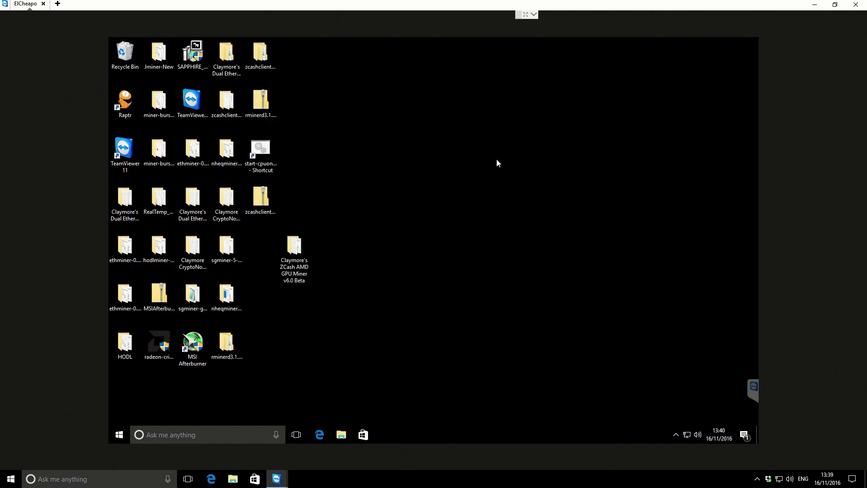
# Open the start batch file in the Claymore's ZCash AMD GPU Miner v6.0 Beta desktop folder for editing.
pyautogui.click(297, 247)
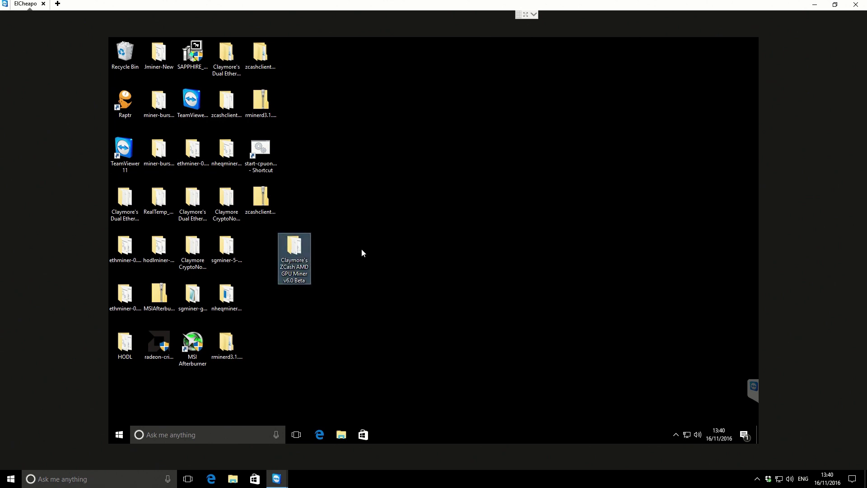
pyautogui.doubleClick(297, 246)
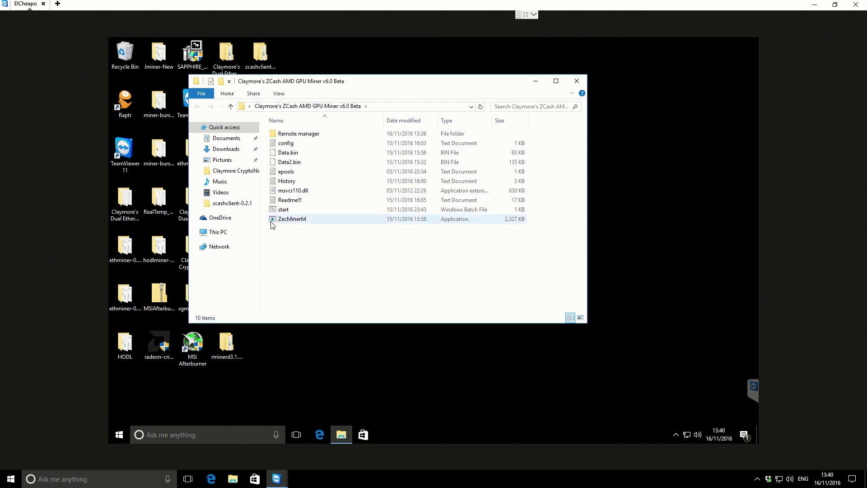
pyautogui.click(285, 210)
pyautogui.rightClick(288, 212)
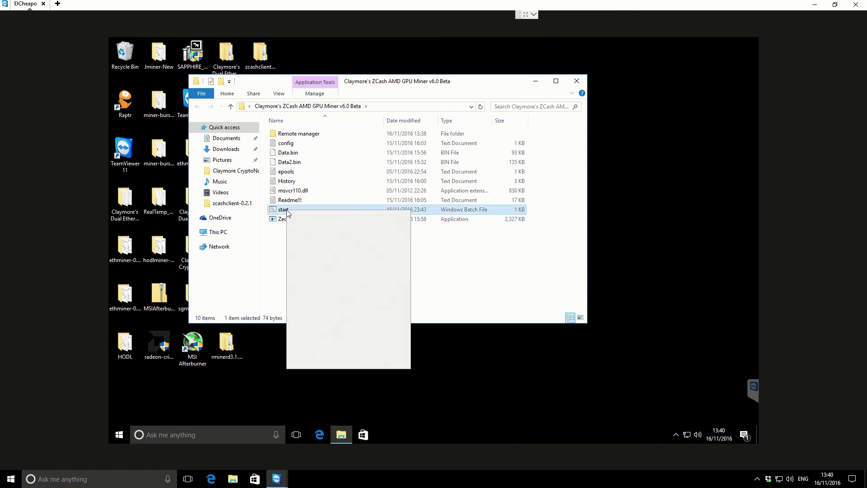
pyautogui.click(309, 228)
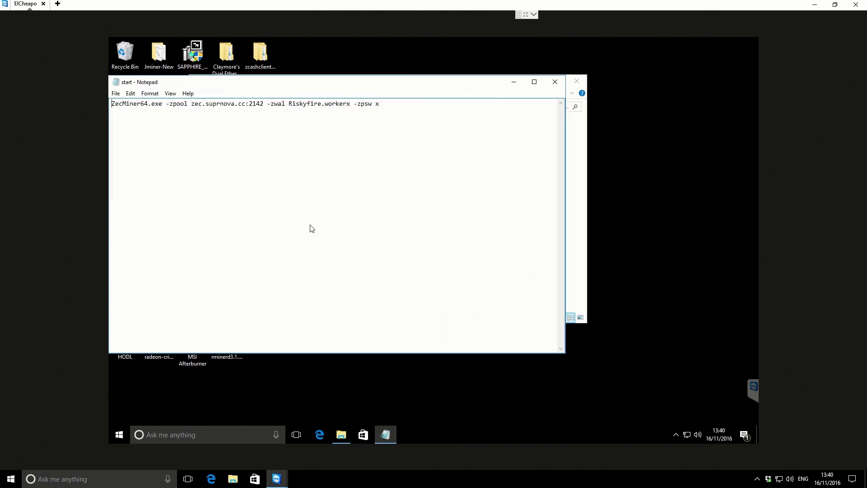
# Replace the worker name after the pool username in the miner command line with elcheapo.
pyautogui.click(318, 103)
pyautogui.press('BackSpace')
pyautogui.press('BackSpace')
pyautogui.press('BackSpace')
pyautogui.press('BackSpace')
pyautogui.press('BackSpace')
pyautogui.press('BackSpace')
pyautogui.press('BackSpace')
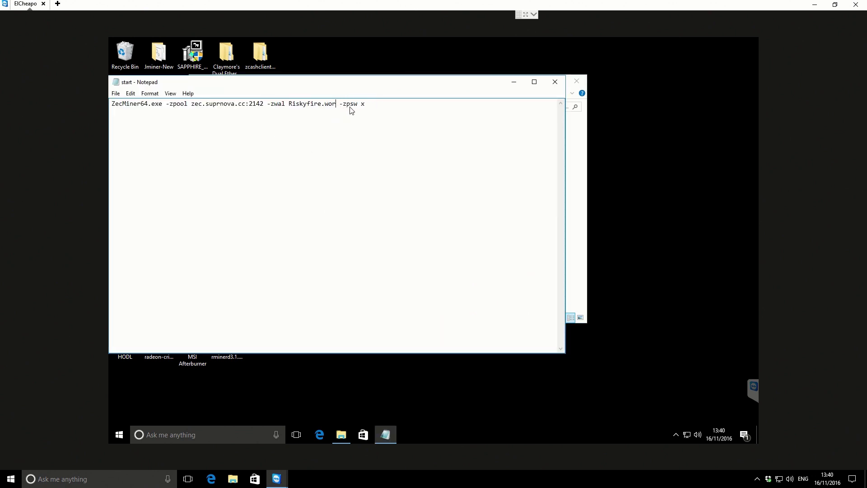
pyautogui.write('elcheapo')
pyautogui.moveTo(325, 106); pyautogui.dragTo(357, 108)
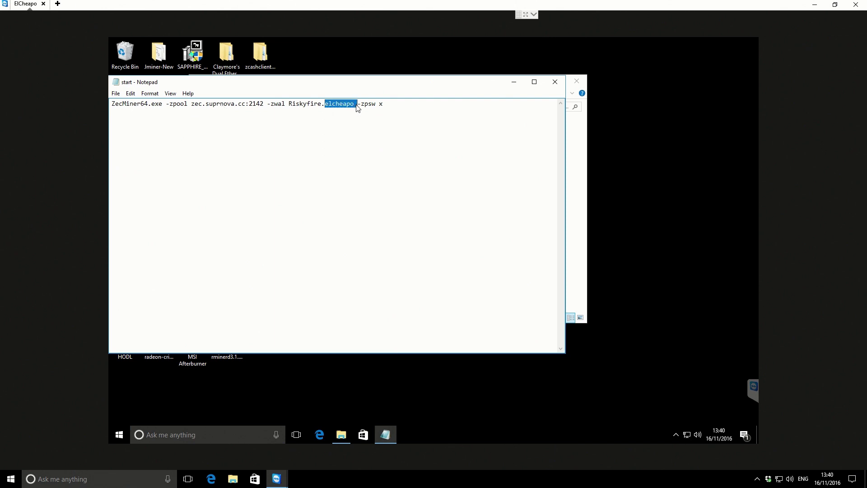
pyautogui.click(387, 107)
# Save the edited start batch file and close the text editor.
pyautogui.click(116, 94)
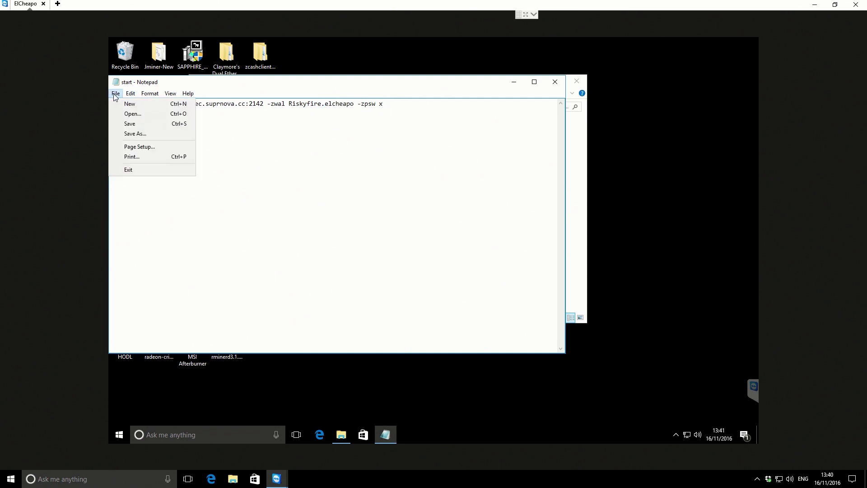
pyautogui.click(131, 123)
pyautogui.click(554, 82)
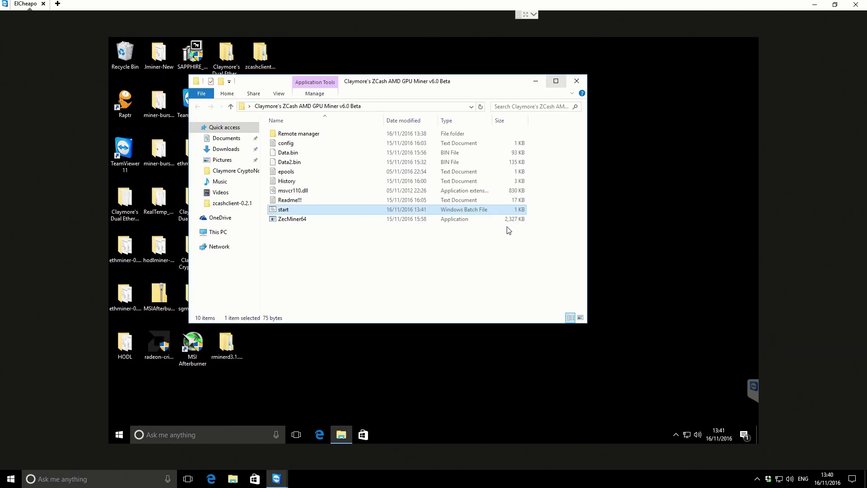
pyautogui.click(562, 250)
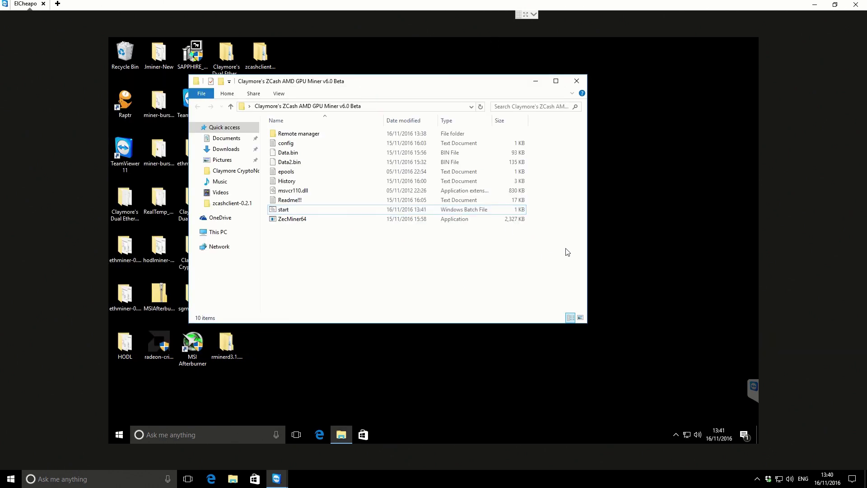
# Run the start batch file, close the miner folder, and move the console to the desktop's upper-left area.
pyautogui.doubleClick(284, 210)
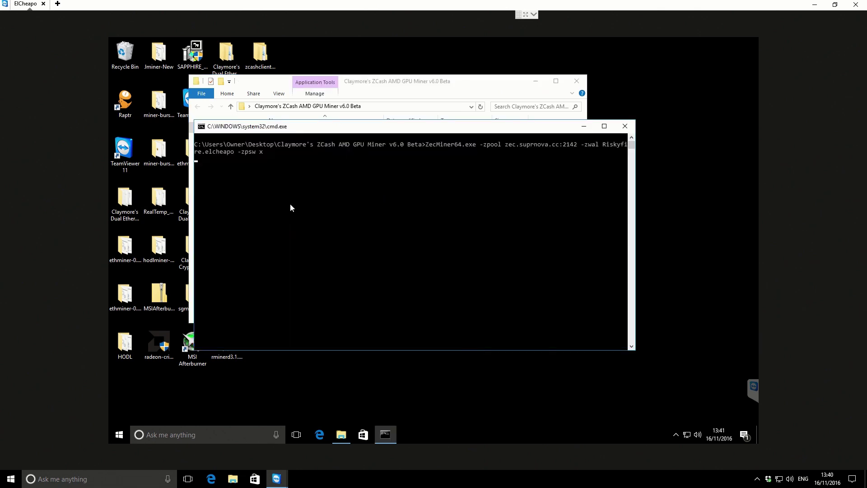
pyautogui.click(576, 81)
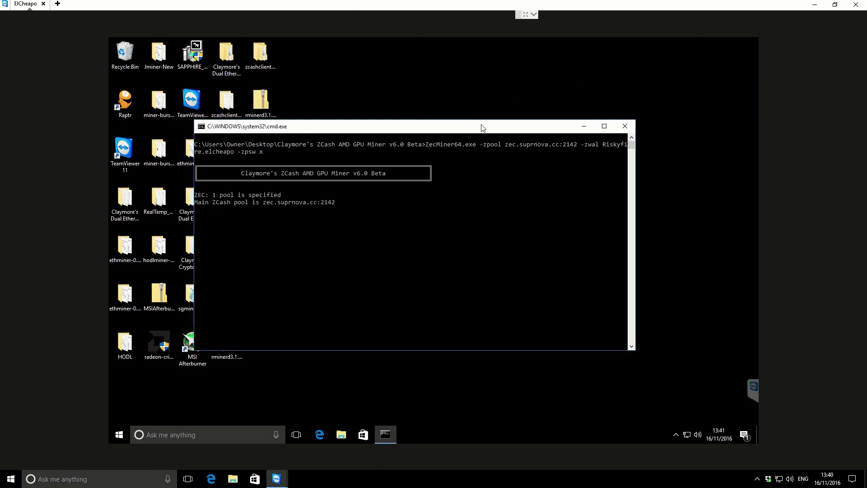
pyautogui.moveTo(482, 128); pyautogui.dragTo(404, 56)
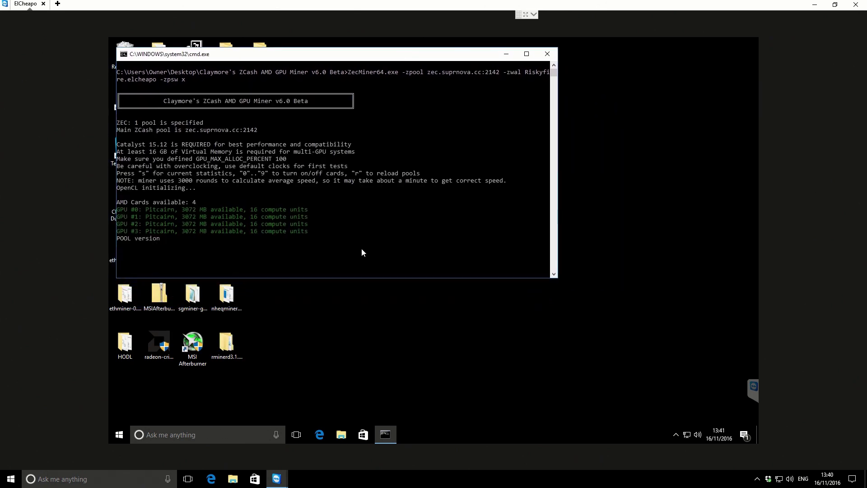
# Bring up MSI Afterburner and allow zecminer64 through the firewall on both private and public networks.
pyautogui.click(671, 434)
pyautogui.click(688, 399)
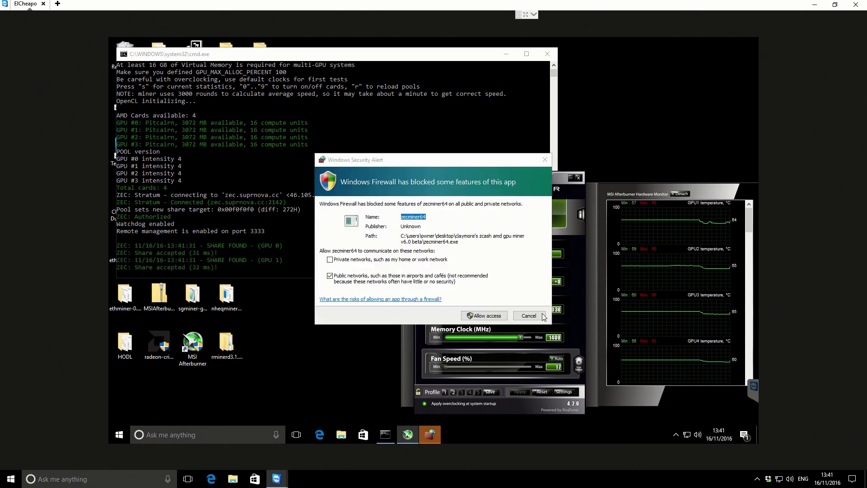
pyautogui.click(329, 259)
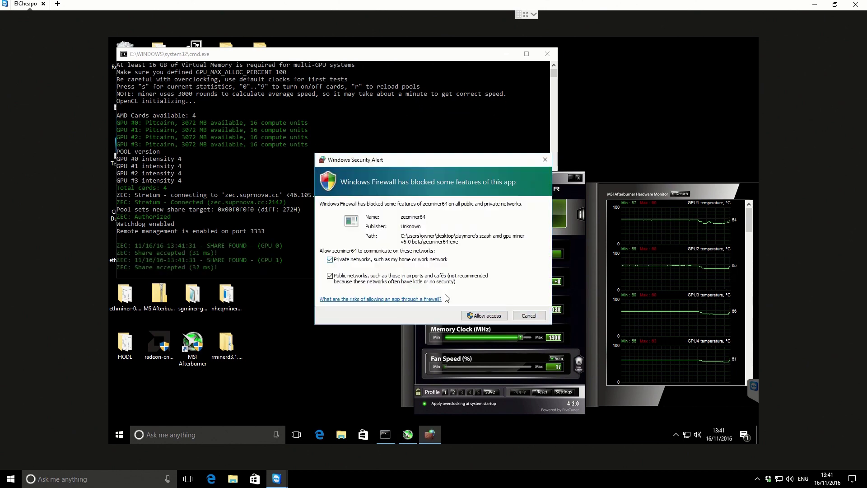
pyautogui.click(485, 315)
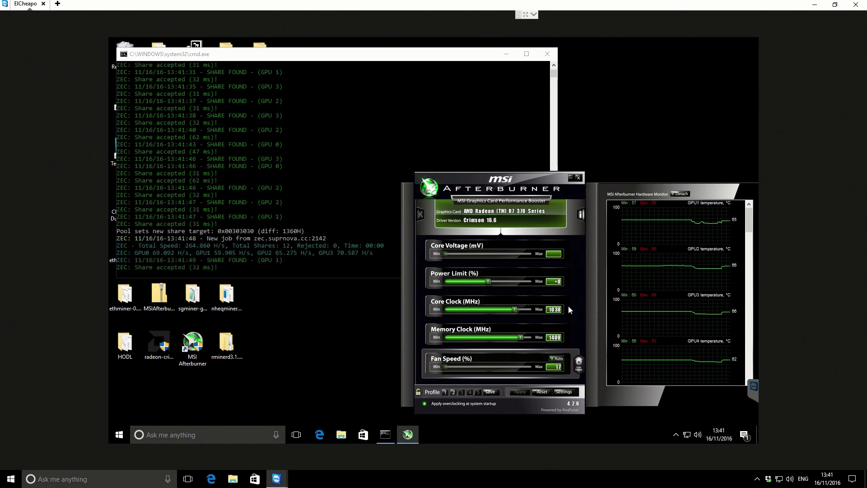
# Examine the miner's share and hash-rate output alongside the GPU temperature, fan speed and core clock graphs.
pyautogui.click(396, 56)
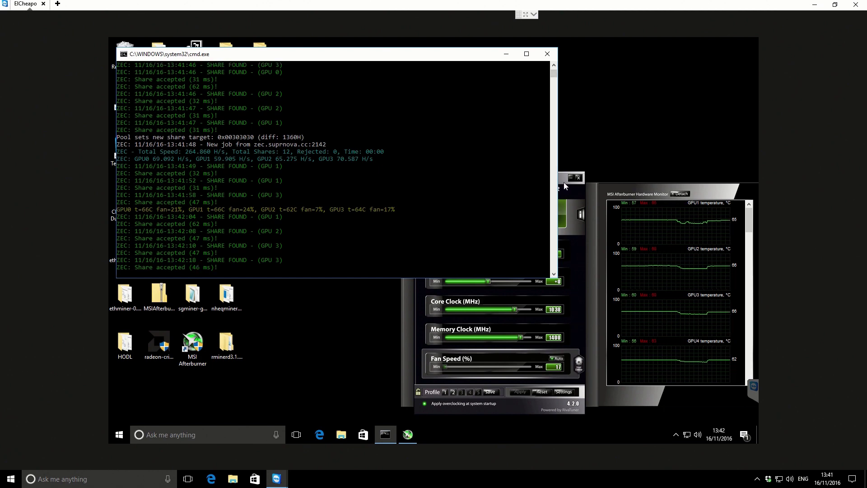
pyautogui.click(725, 223)
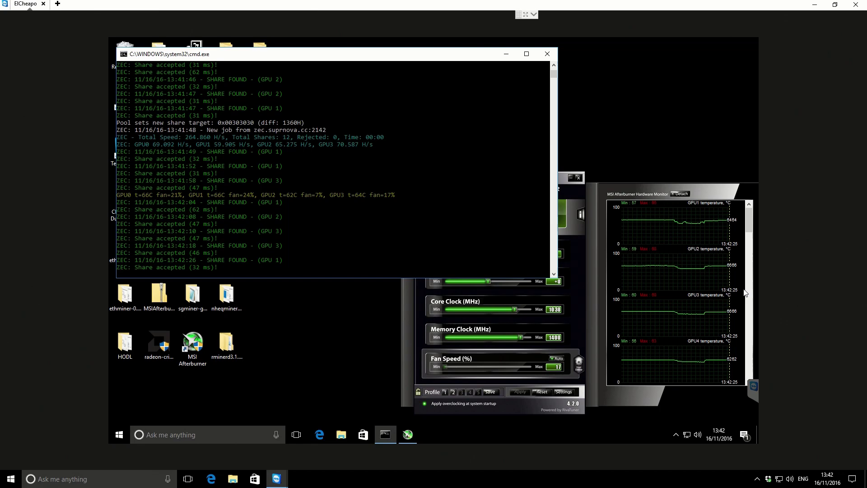
pyautogui.moveTo(750, 233); pyautogui.dragTo(754, 276)
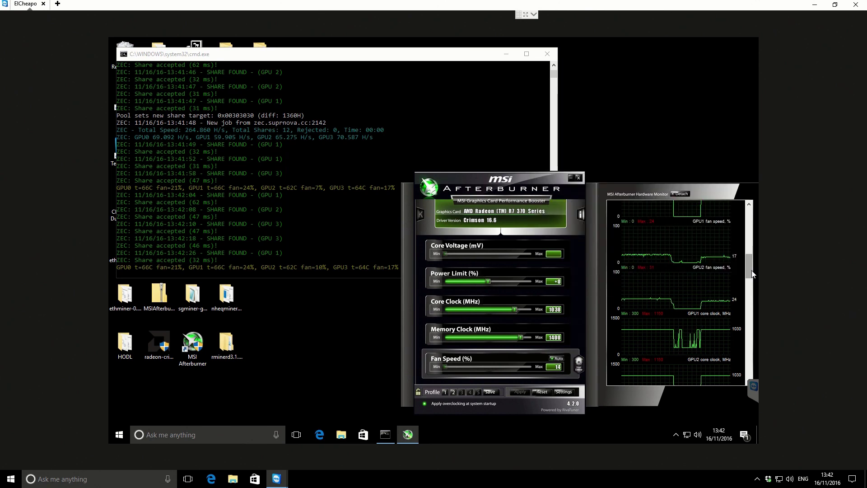
pyautogui.moveTo(753, 274); pyautogui.dragTo(751, 228)
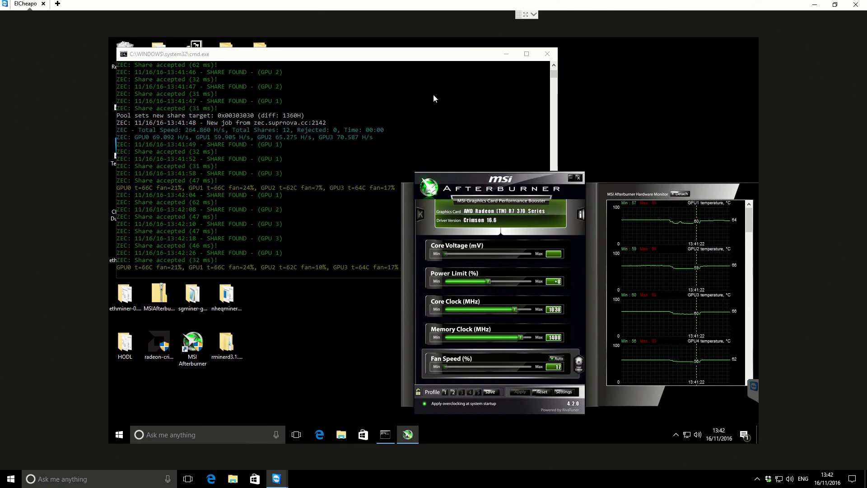
pyautogui.click(421, 60)
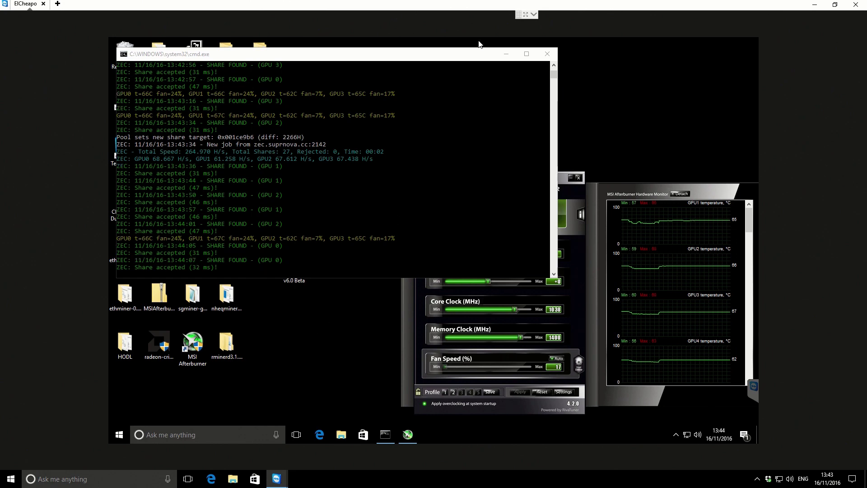
# Open Task Manager on the remote computer via Ctrl+Alt+Del, show its full details, and sort the processes by CPU usage.
pyautogui.click(533, 14)
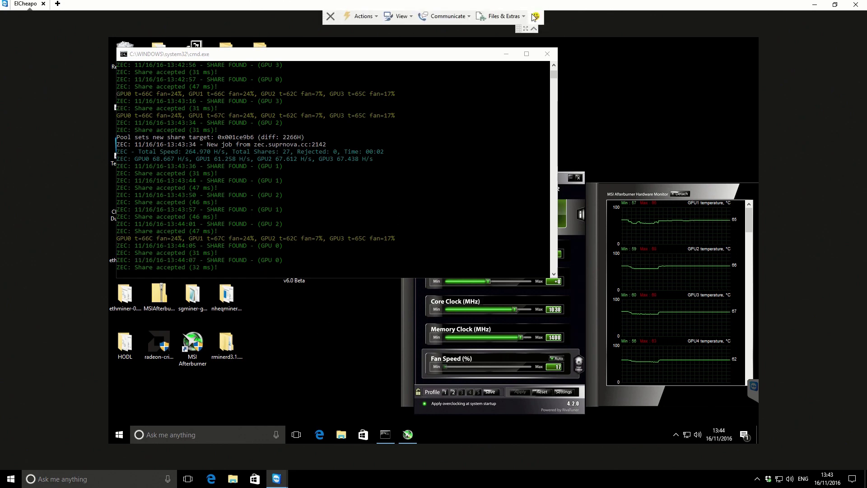
pyautogui.click(374, 20)
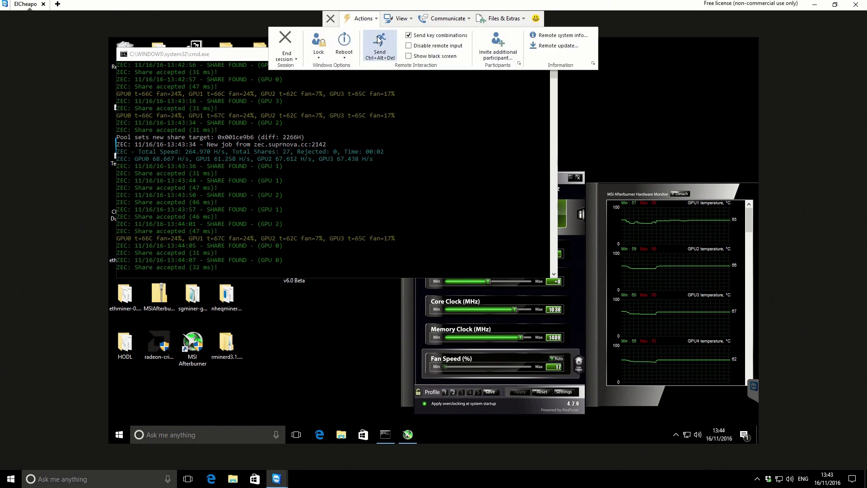
pyautogui.click(378, 46)
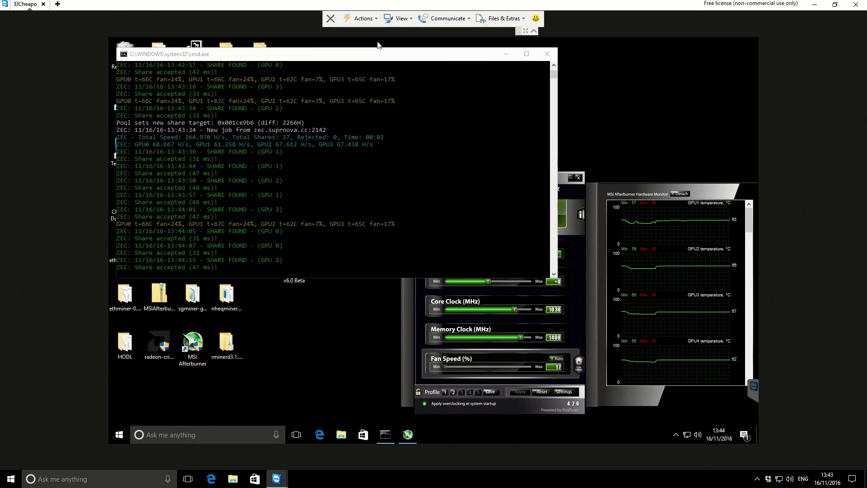
pyautogui.click(424, 249)
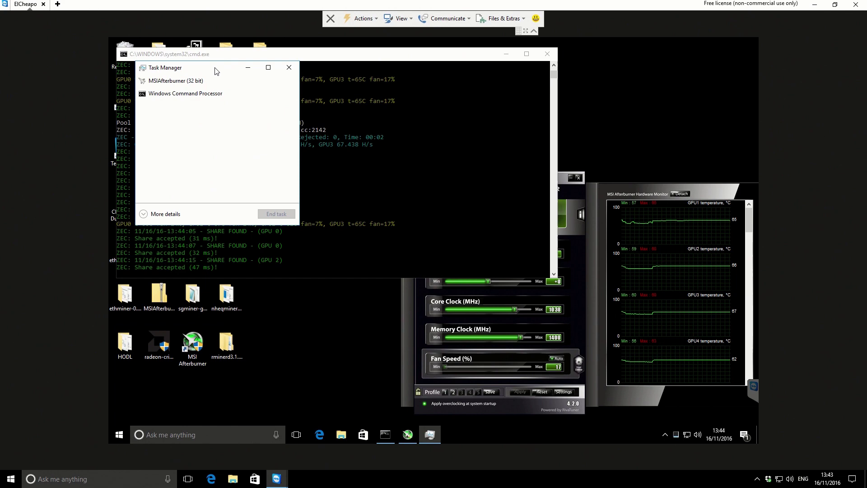
pyautogui.moveTo(216, 71); pyautogui.dragTo(614, 77)
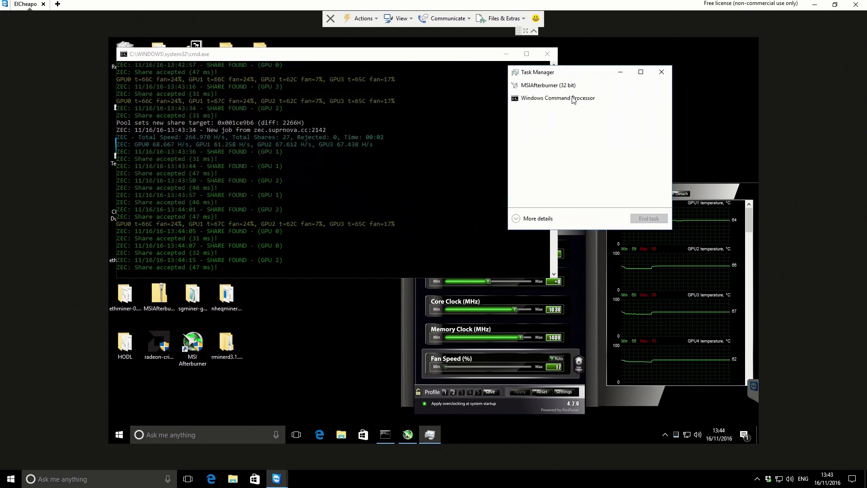
pyautogui.click(516, 220)
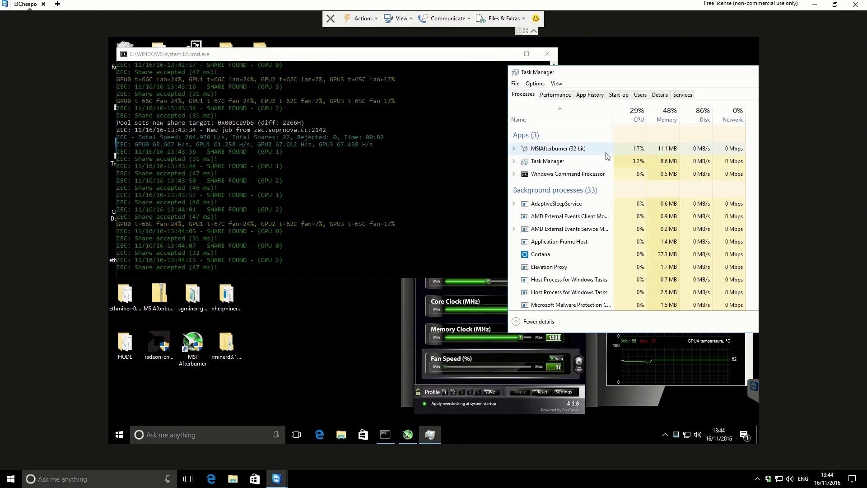
pyautogui.click(630, 116)
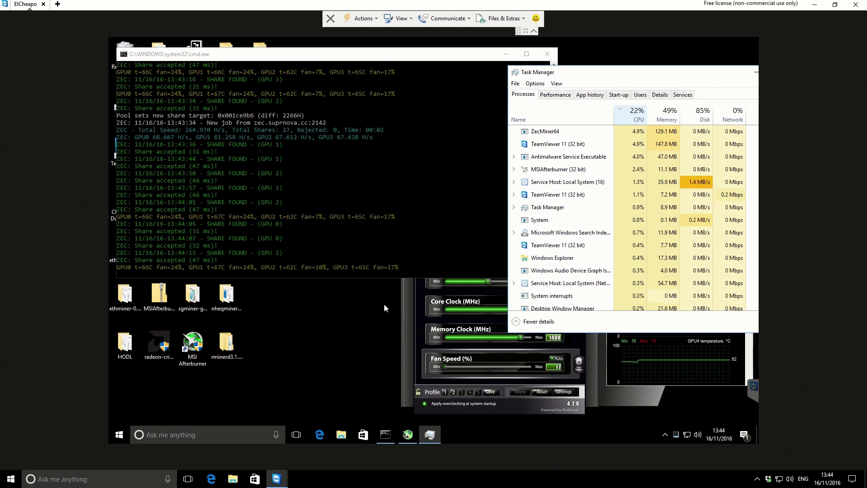
# Load and apply MSI Afterburner profile 1, with power limit +10, core clock 1150 MHz and memory clock 1500 MHz.
pyautogui.click(410, 304)
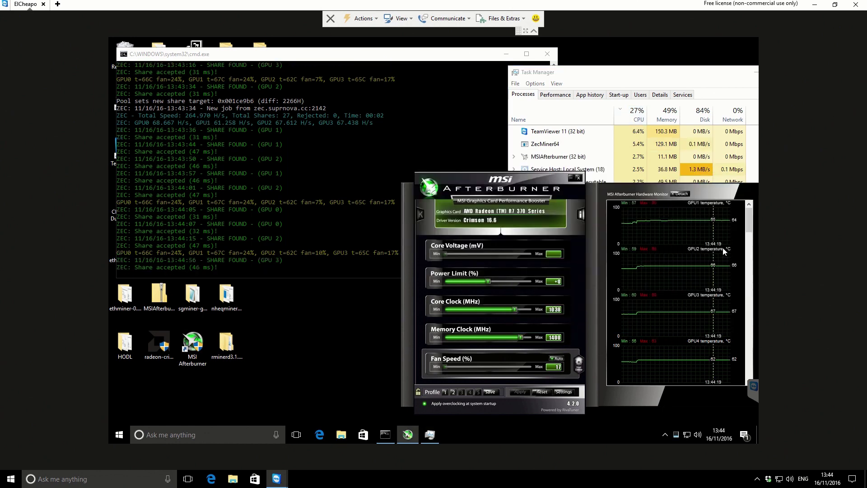
pyautogui.moveTo(745, 221)
pyautogui.mouseDown()
pyautogui.moveTo(755, 311)
pyautogui.moveTo(754, 210)
pyautogui.mouseUp()
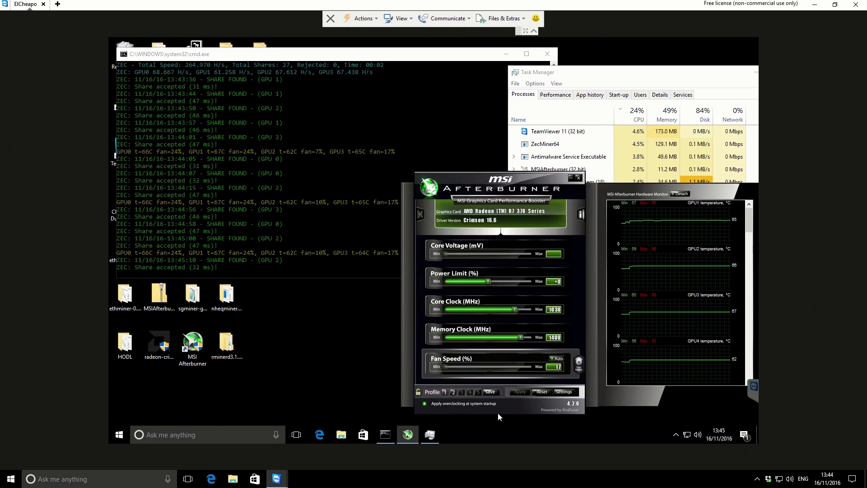
pyautogui.click(445, 391)
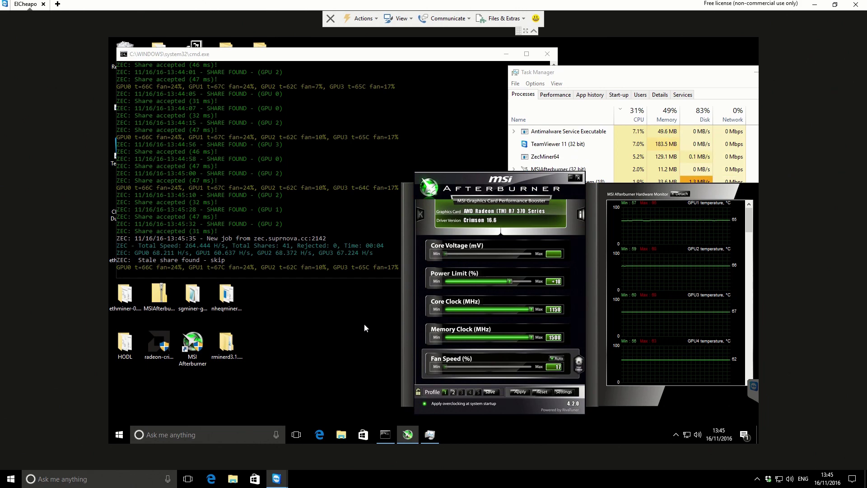
pyautogui.click(520, 391)
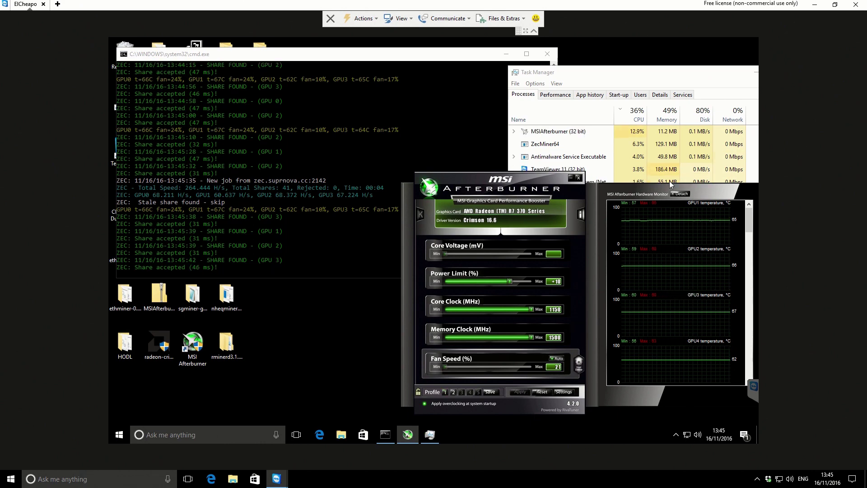
# Close Task Manager and collapse the remote session's toolbar.
pyautogui.moveTo(726, 73); pyautogui.dragTo(667, 74)
pyautogui.click(736, 74)
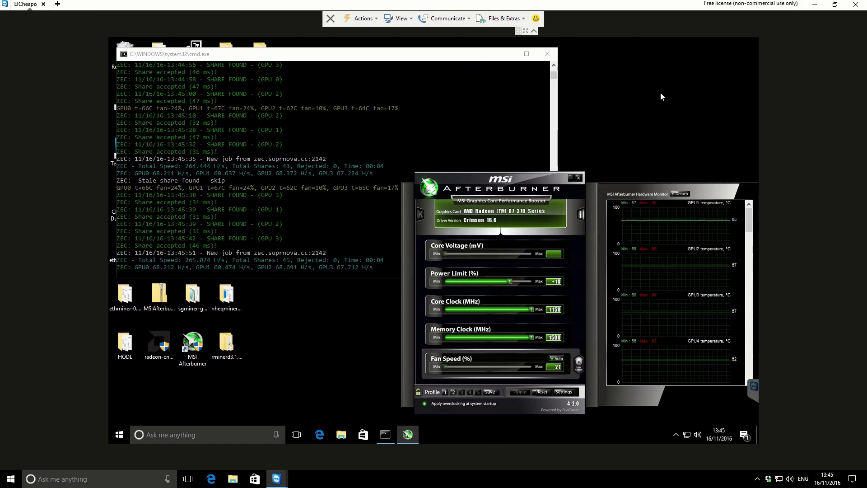
pyautogui.click(535, 30)
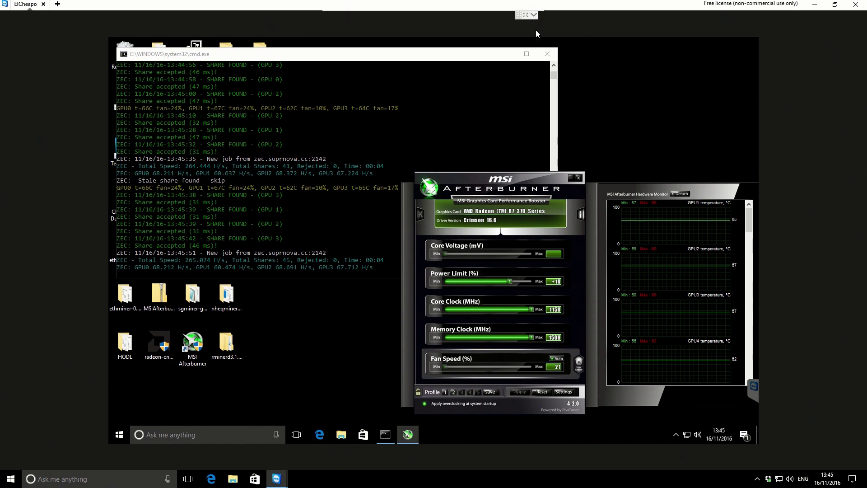